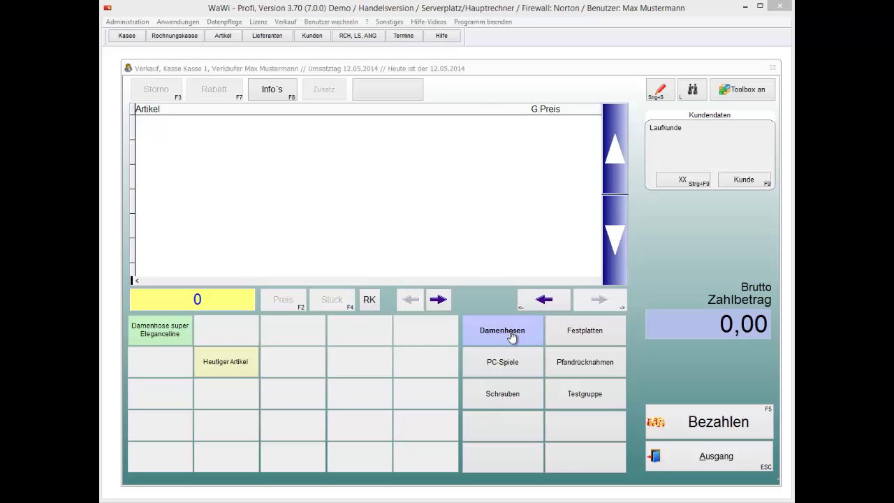
Ring up one item from the product group Schrauben at a price of 100,00.
click(512, 364)
key(Tab)
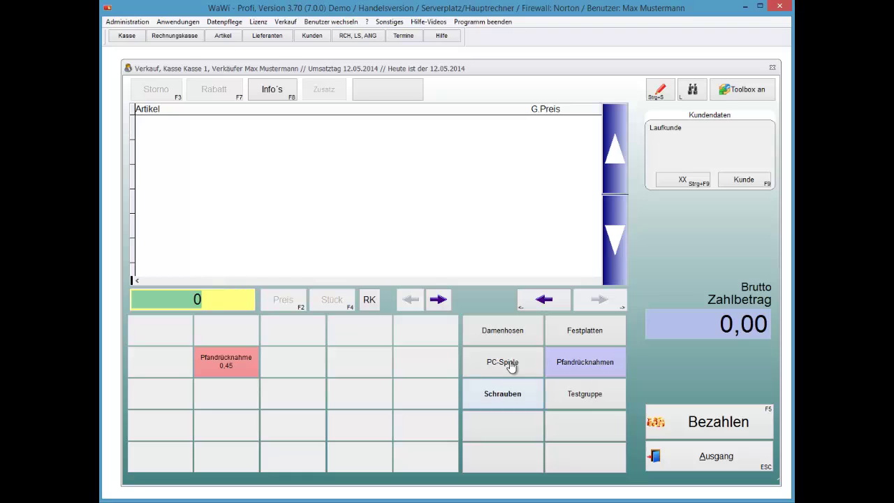
key(Tab)
key(Tab)
key(Tab)
key(Return)
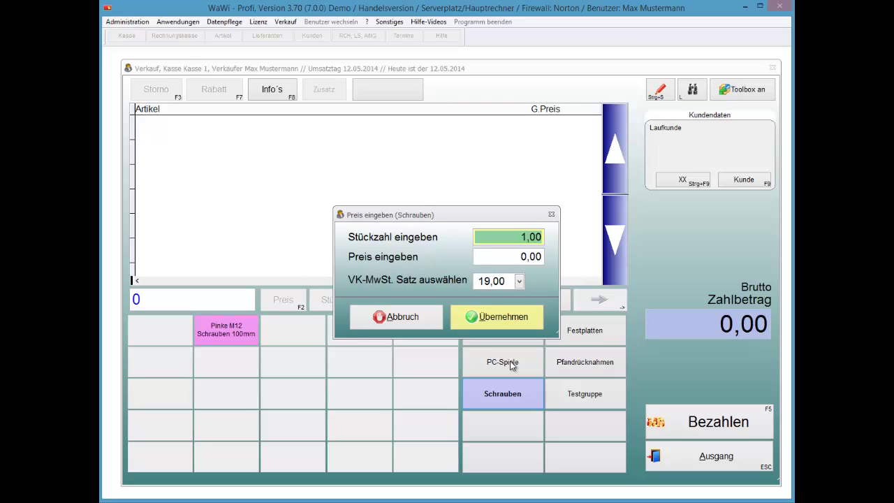
key(Return)
text(100 ,)
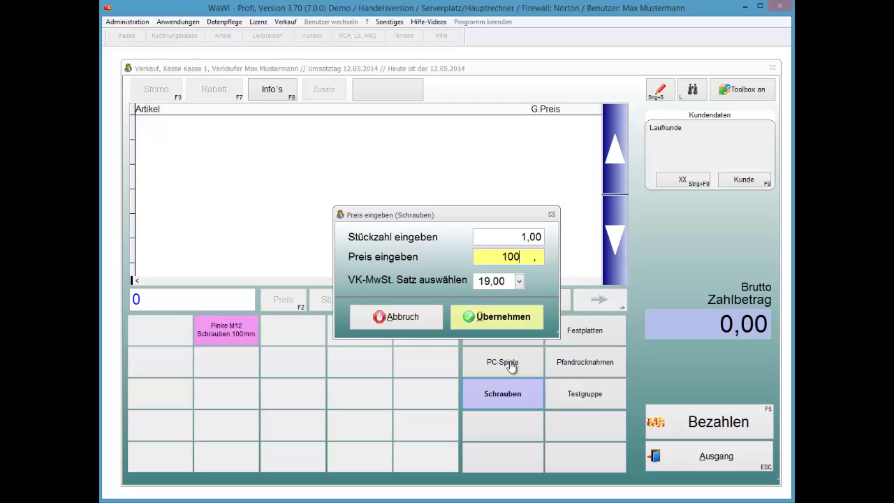
key(Return)
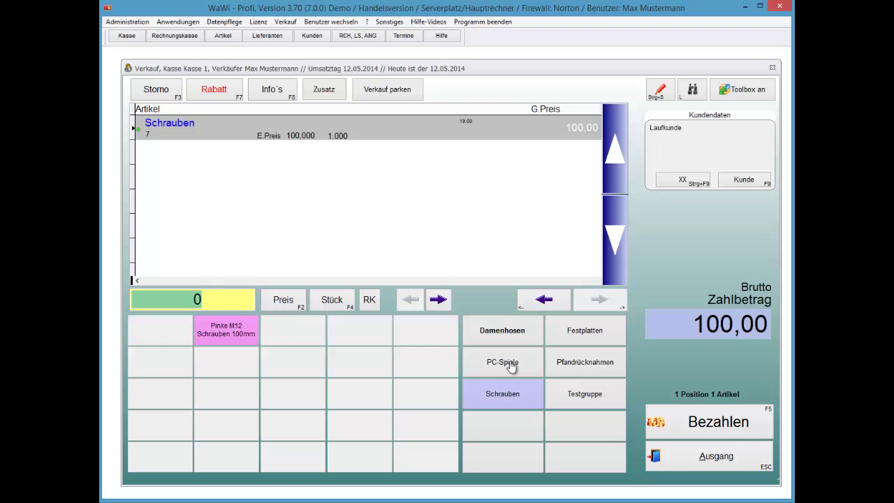
Add a second Schrauben item at a price of 50,00 and void that line.
key(Down)
key(Down)
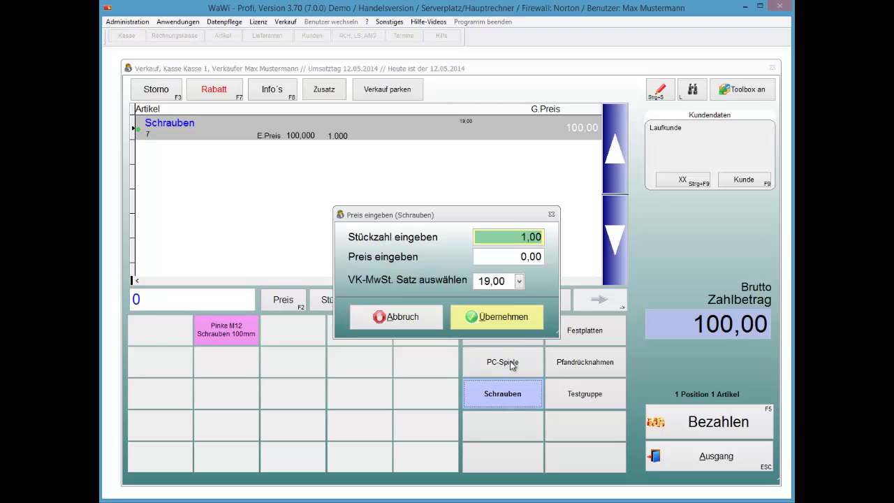
key(Return)
key(Return)
text(50)
key(Return)
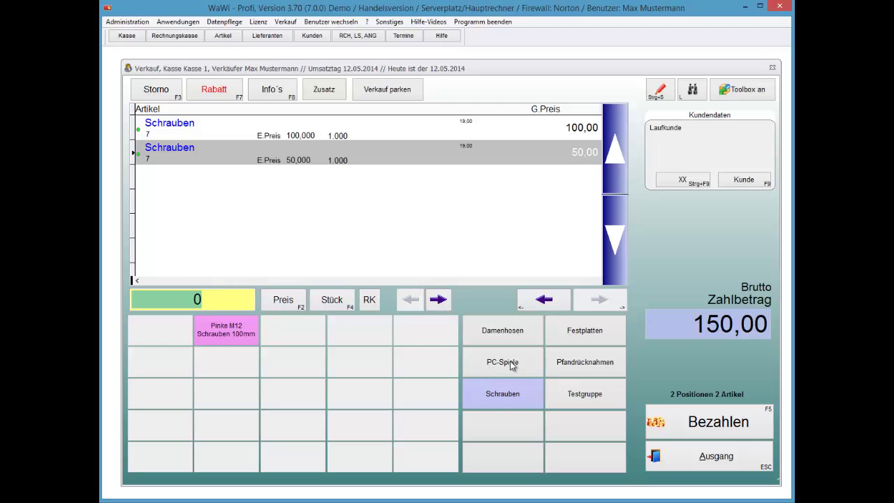
key(F3)
Add a Schrauben item at a price of 50,00 with the VAT rate set to 7 %.
key(Return)
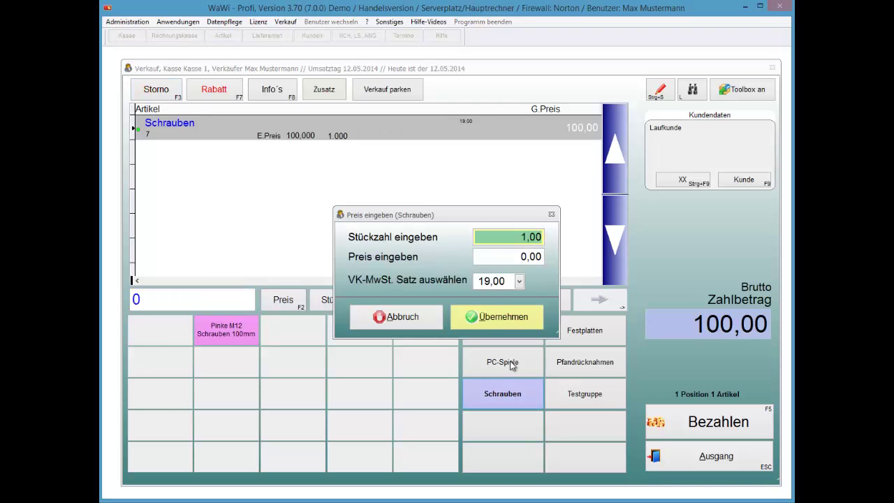
key(Return)
text(50)
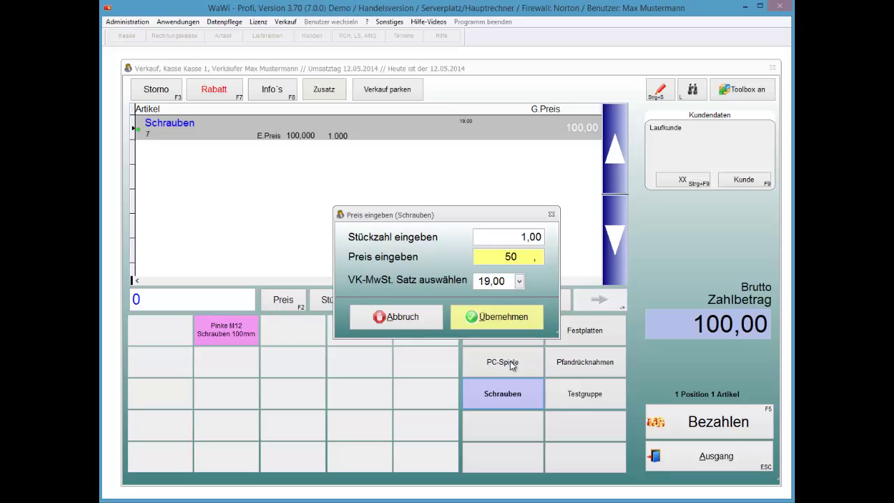
key(Return)
key(Return)
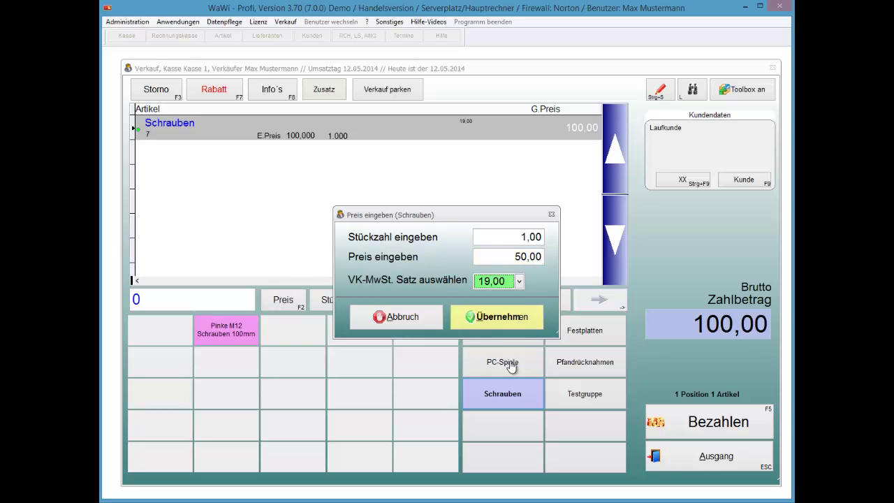
key(Down)
key(Return)
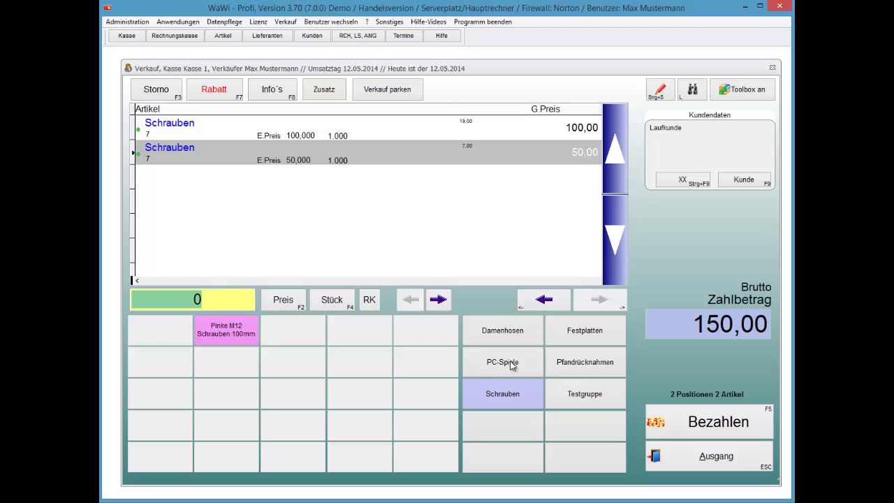
Open the product group master data (Warengruppenstamm) from the article applications.
key(alt)
key(Down)
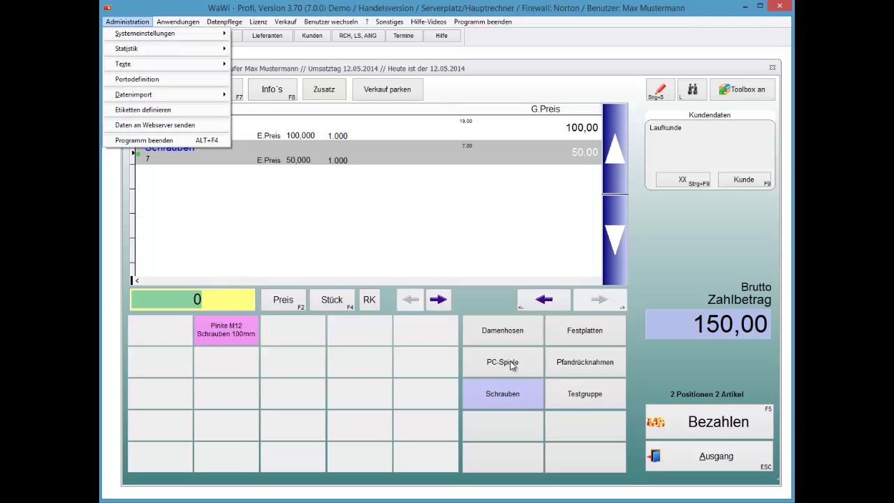
key(Right)
key(Right)
key(Right)
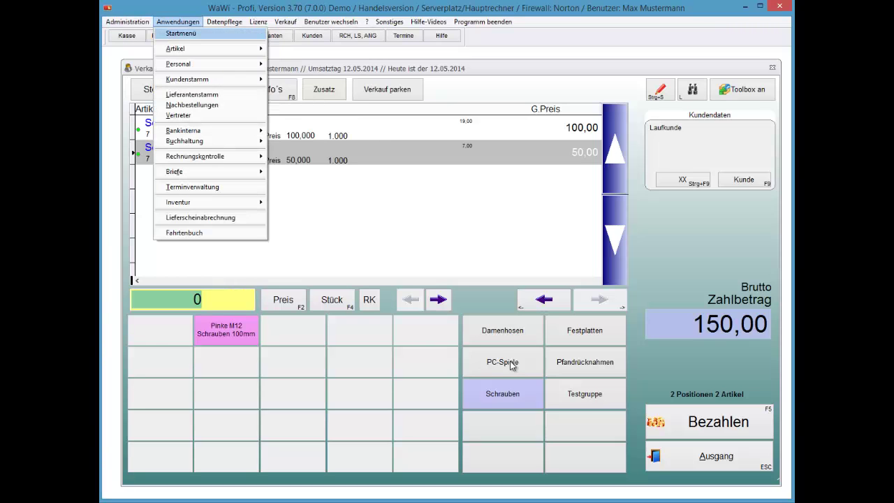
key(Down)
key(Right)
key(Down)
key(Down)
key(Down)
key(Return)
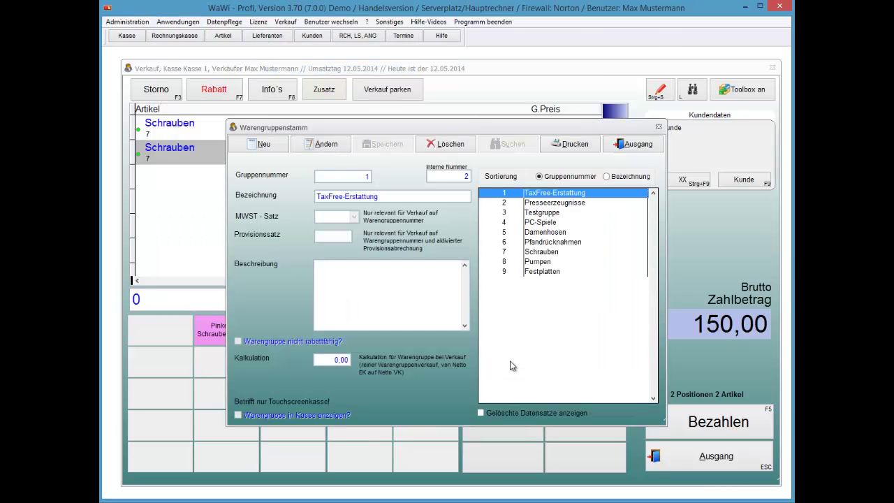
Browse the product groups down to Pumpen to review its VAT, discount and calculation settings, and close the master data.
key(Down)
key(Down)
key(Down)
key(Down)
key(Down)
key(Down)
key(Down)
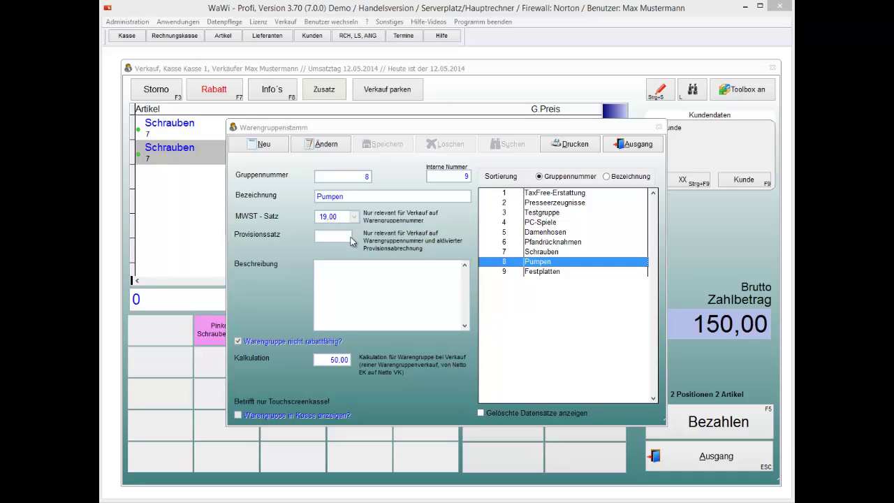
click(637, 144)
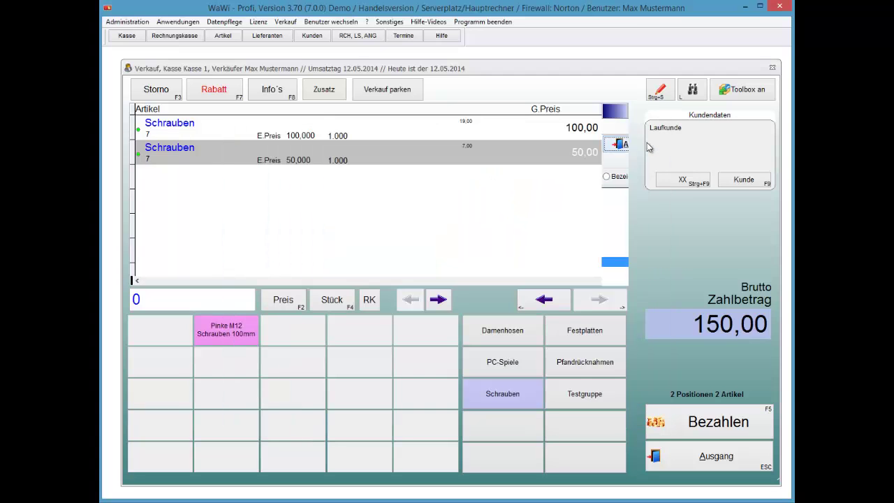
Leave the register without completing the open sale and open the administration's system settings.
key(Escape)
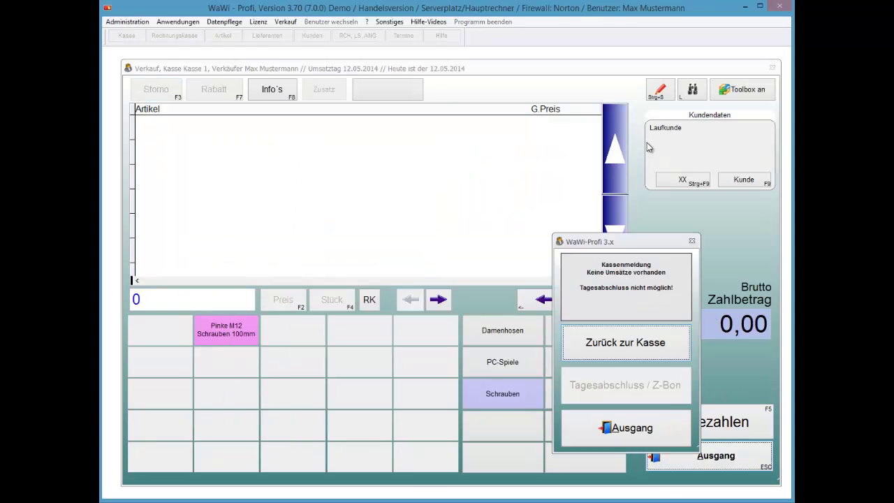
key(Return)
key(alt+a)
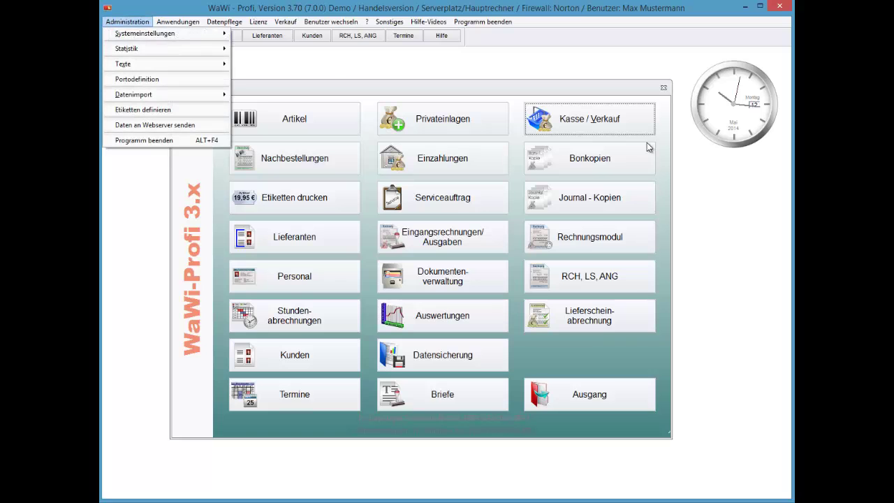
key(Right)
key(Return)
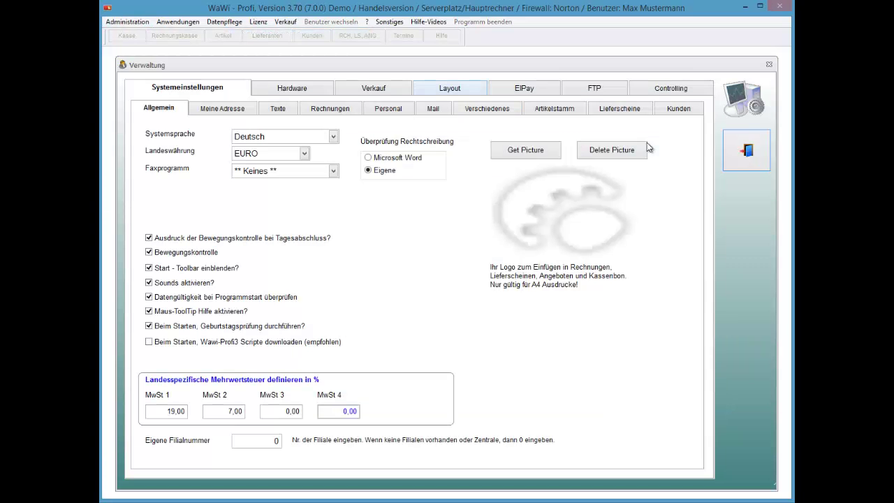
Turn off the Touchscreen - Kasse option in the register's behaviour and appearance settings and reopen the register with the preselected salesperson.
key(ctrl+Tab)
key(ctrl+Tab)
key(ctrl+Tab)
key(ctrl+Tab)
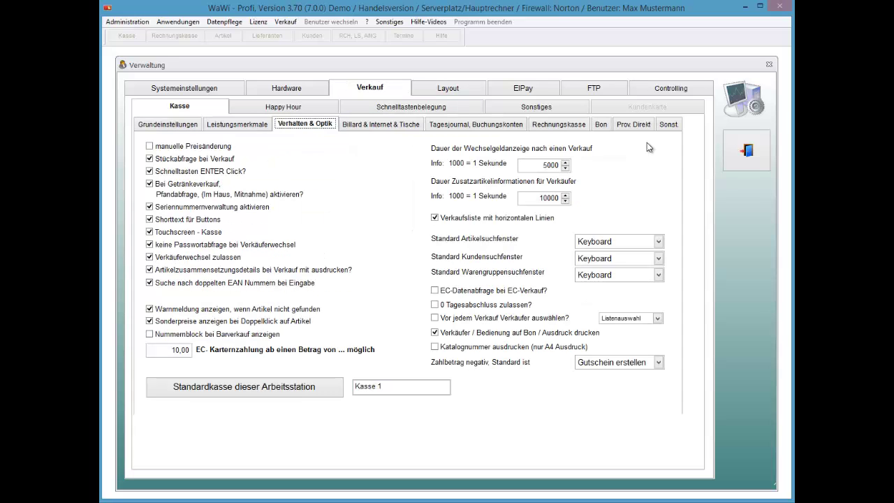
key(Tab)
key(space)
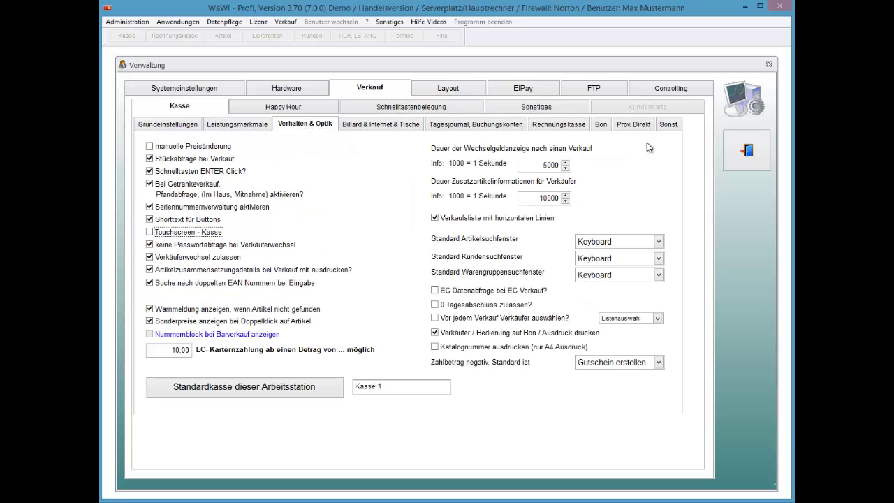
key(Escape)
key(Return)
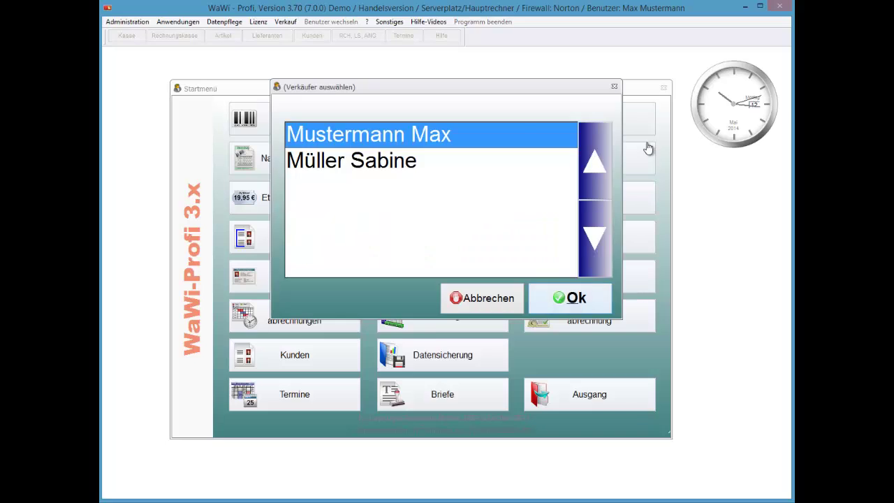
key(Return)
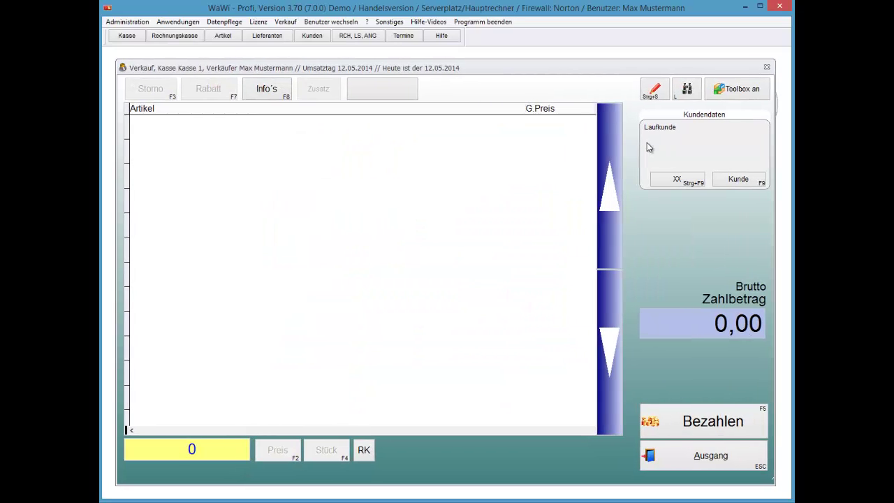
Ring up product group 8 (Pumpen) with a quantity of 2 and a unit price of 20.
key(Return)
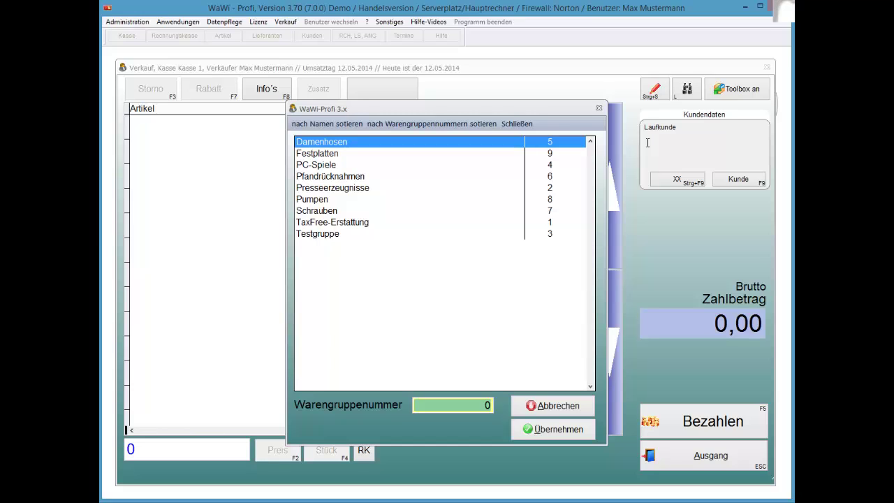
text(8)
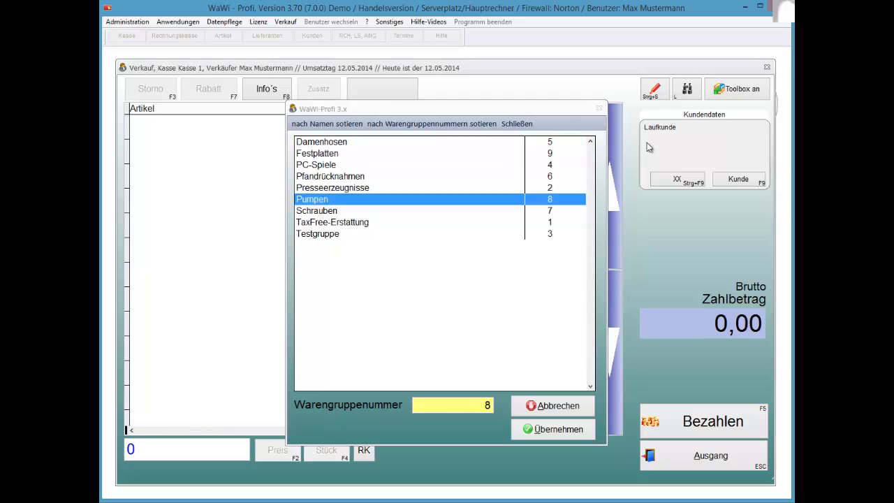
key(Return)
text(2 ,)
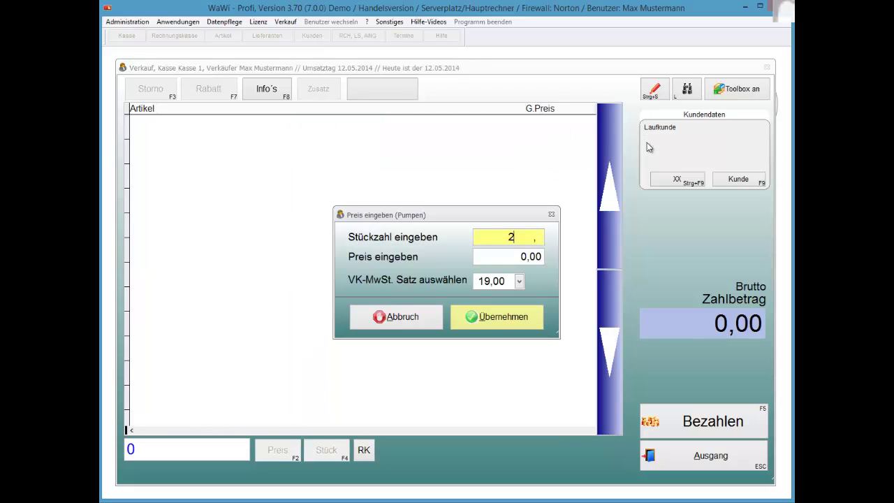
key(Return)
text(20)
key(Return)
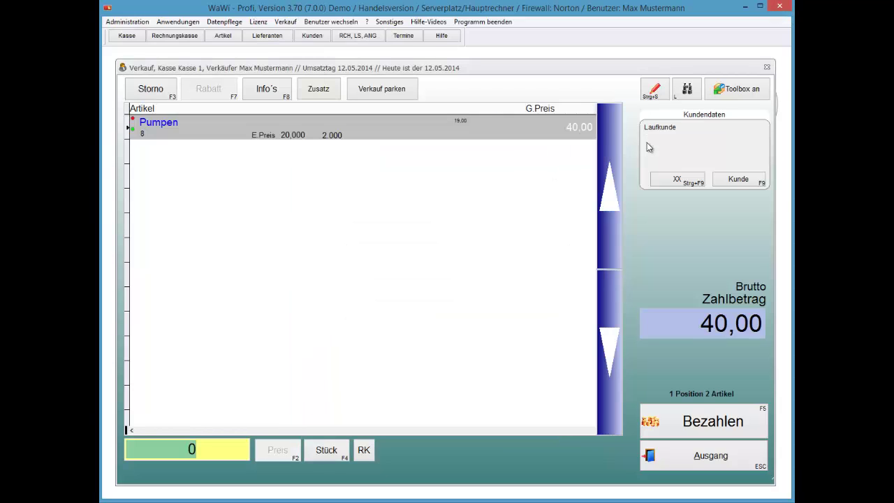
Add one item from the product group Schrauben at a price of 20 and select the Pumpen line in the sale.
key(Return)
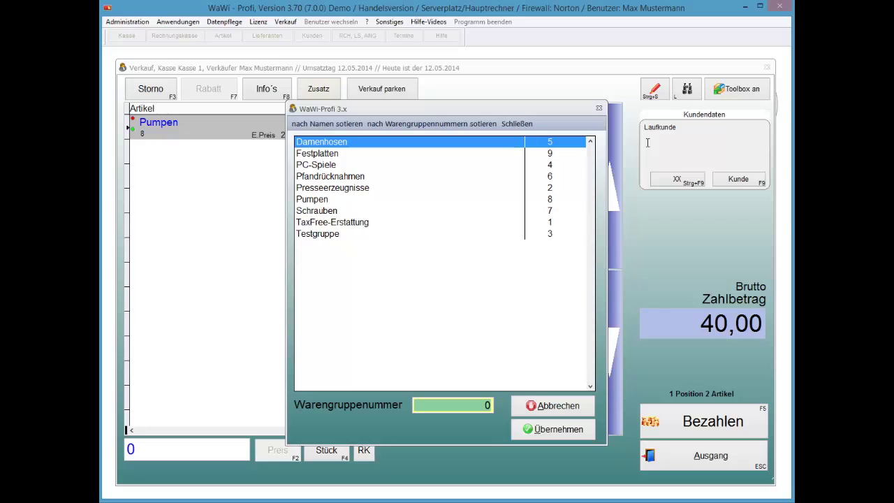
key(Down)
key(Down)
key(Down)
key(Down)
key(Down)
key(Down)
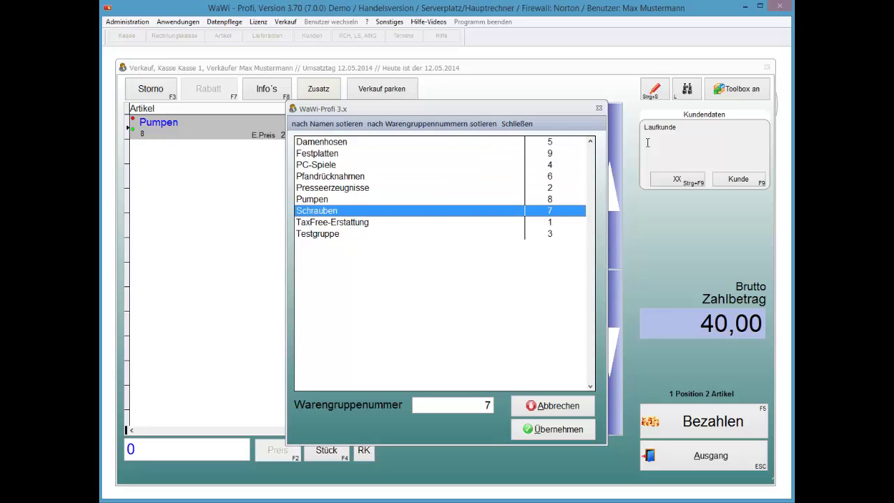
key(Return)
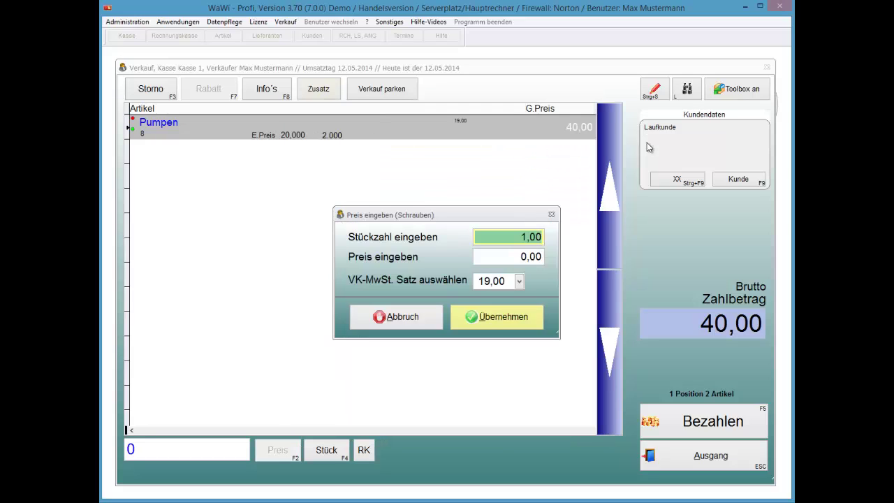
key(Return)
text(20)
key(Return)
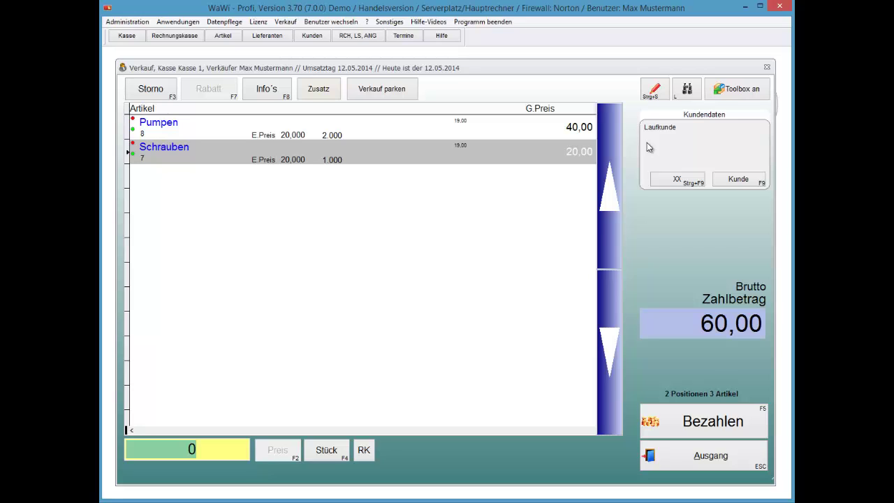
key(Up)
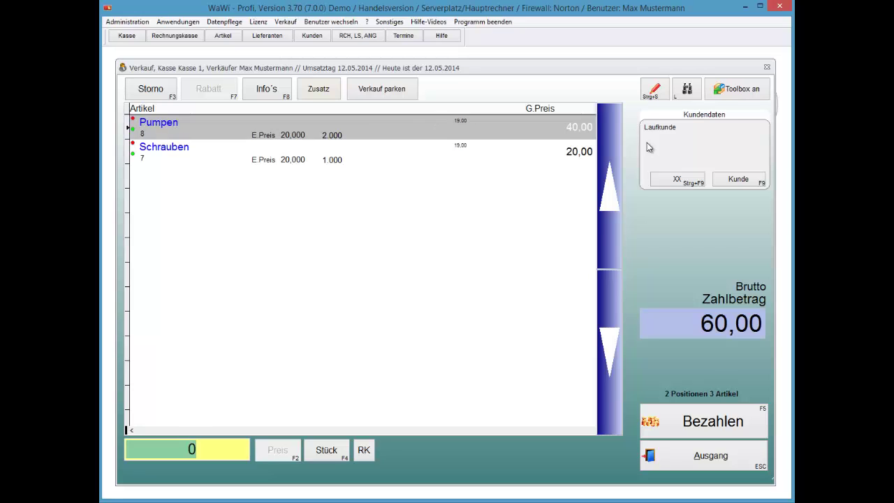